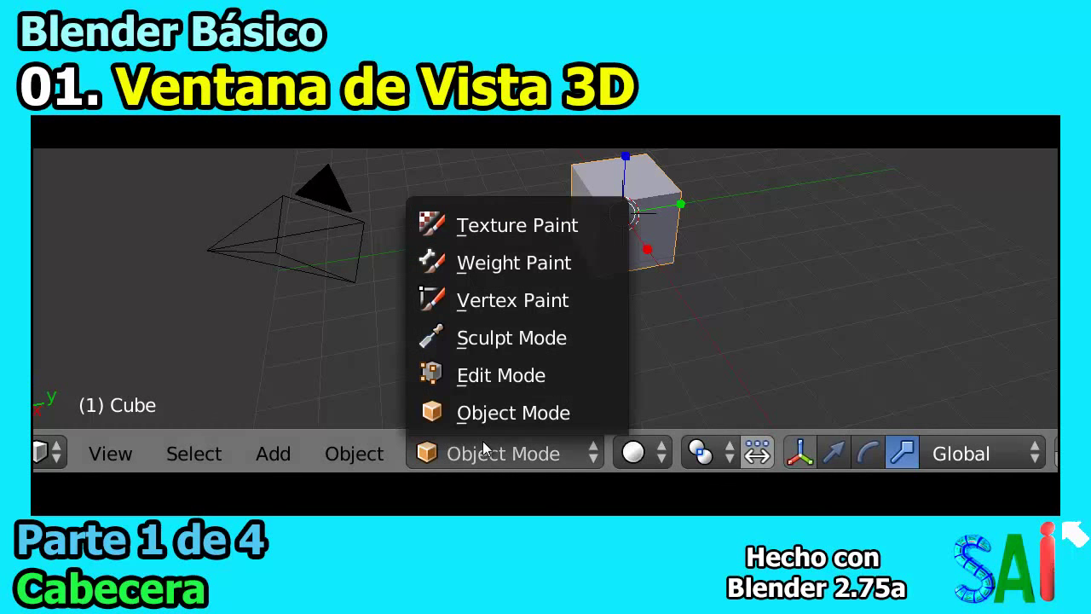
Step: Look through the shading, transform orientation and File menus, then hide the tool shelf with T
left_click(639, 452)
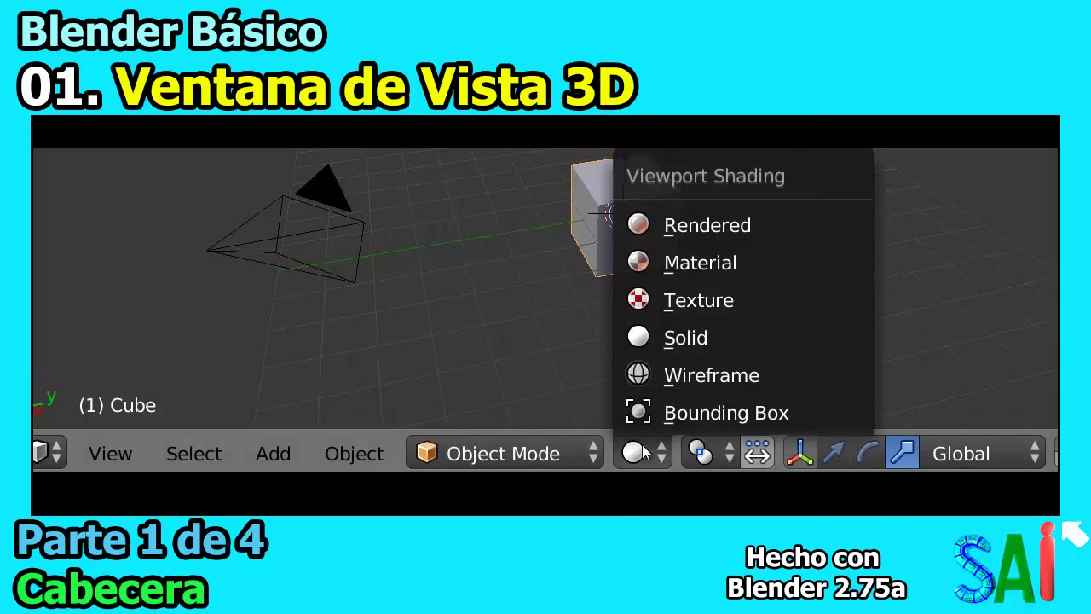
left_click(730, 454)
left_click(721, 454)
left_click(995, 454)
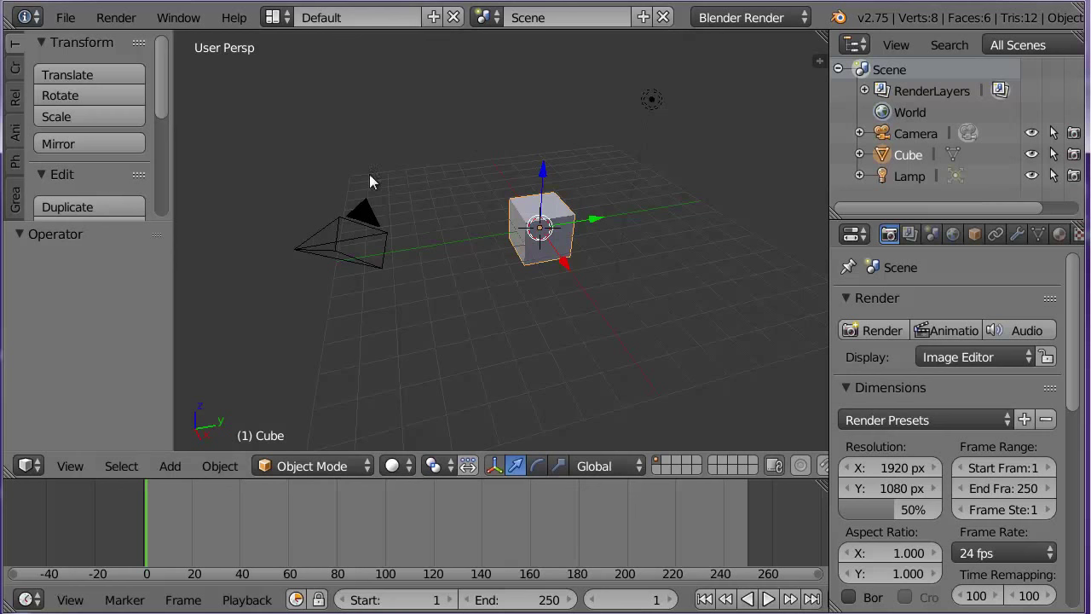
left_click(66, 19)
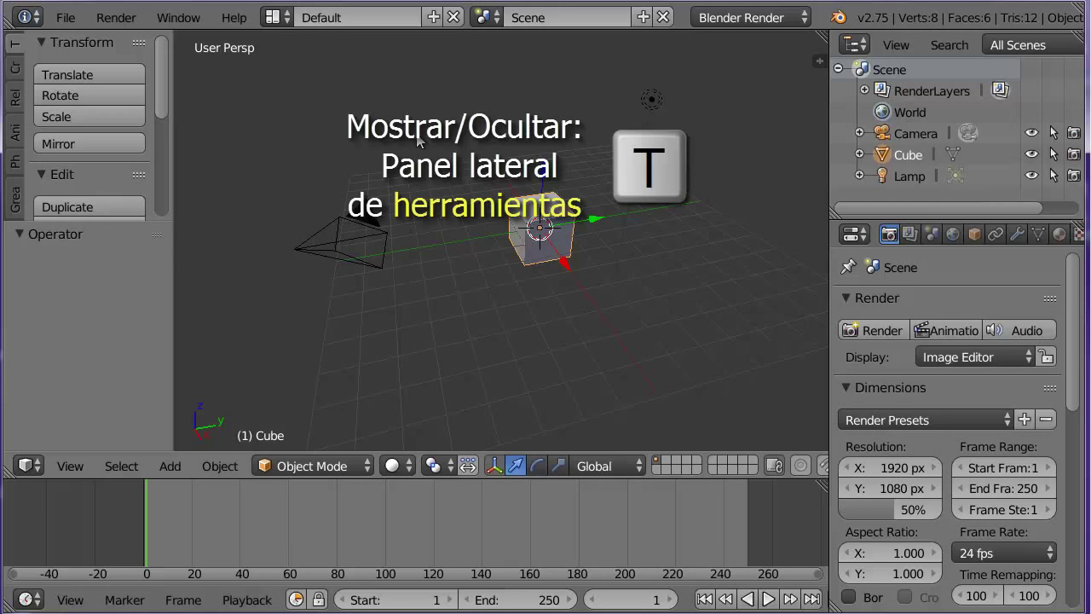
key("t")
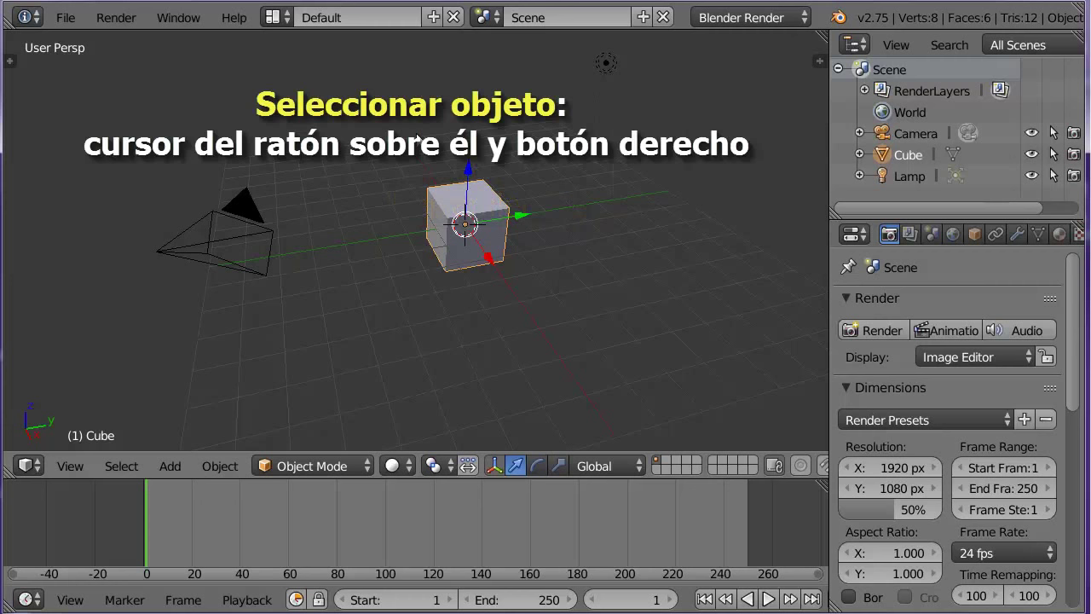
Step: Select the camera, reselect the cube, then zoom out, orbit down toward eye level and pan sideways
right_click(260, 243)
right_click(480, 216)
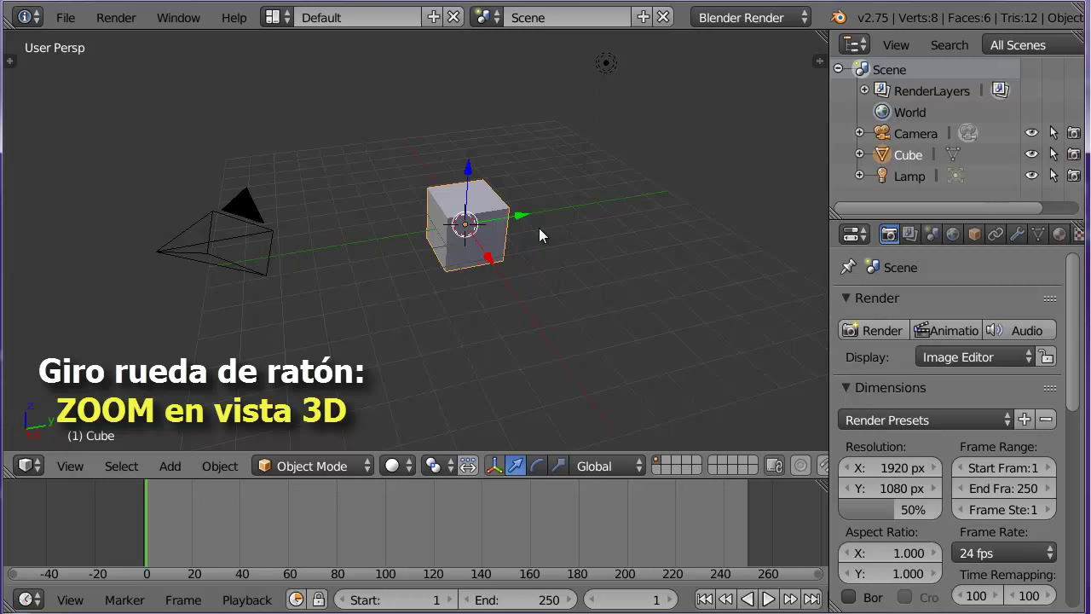
scroll(538, 227, "up", 3)
scroll(538, 228, "down", 2)
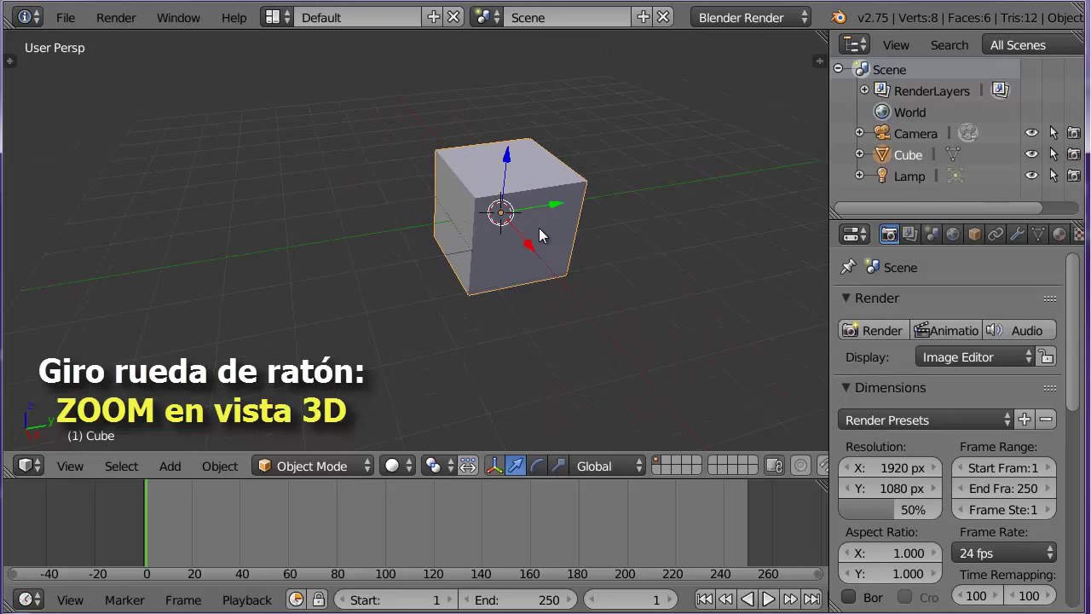
scroll(538, 228, "down", 2)
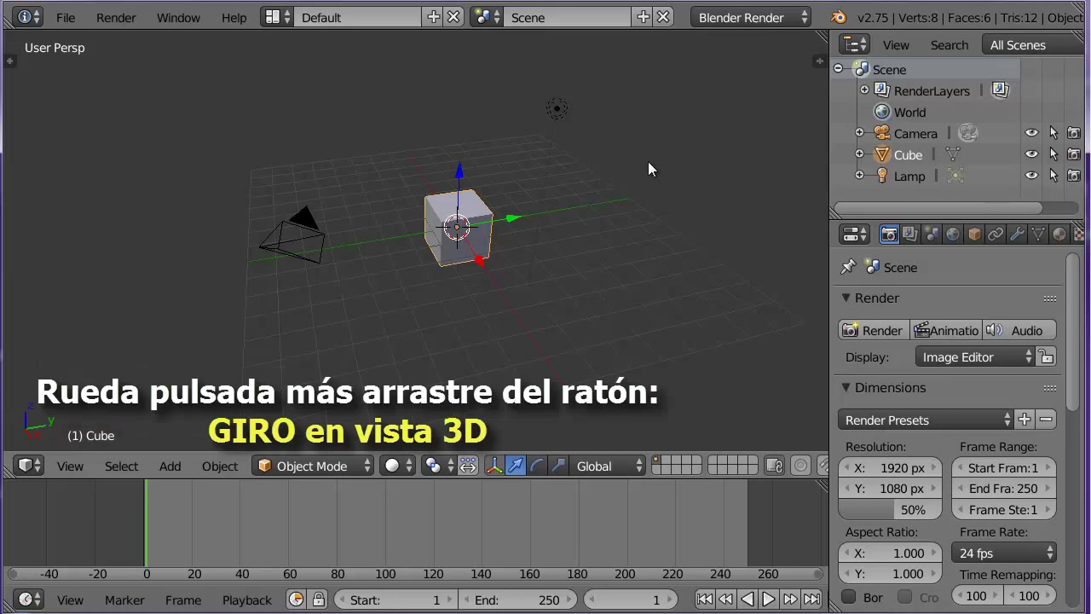
mouse_move(648, 162)
middle_mouse_down()
mouse_move(623, 143)
mouse_move(602, 200)
mouse_move(624, 171)
middle_mouse_up()
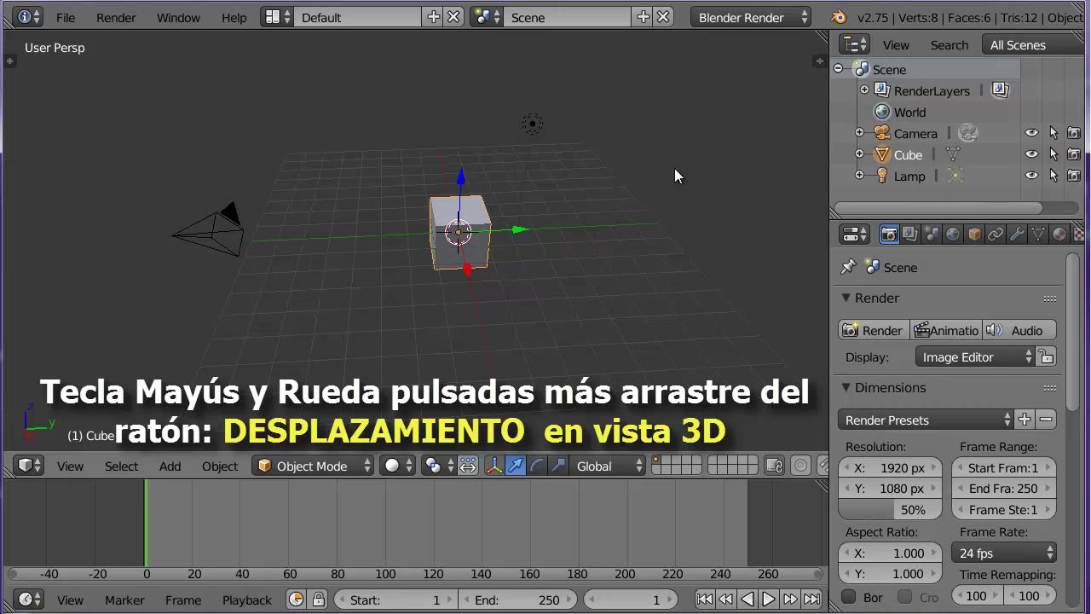
mouse_move(674, 169)
middle_mouse_down("shift")
mouse_move(469, 174)
mouse_move(621, 99)
mouse_move(794, 152)
mouse_move(633, 162)
mouse_move(644, 166)
middle_mouse_up("shift")
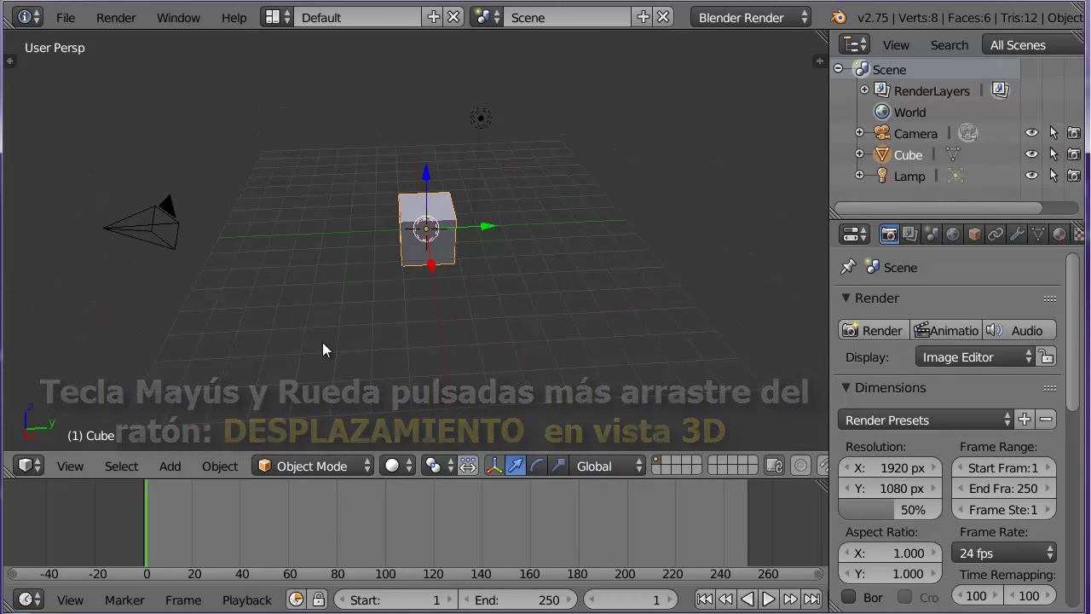
Step: Open the interaction mode list and dismiss it, keeping Object Mode
left_click(324, 465)
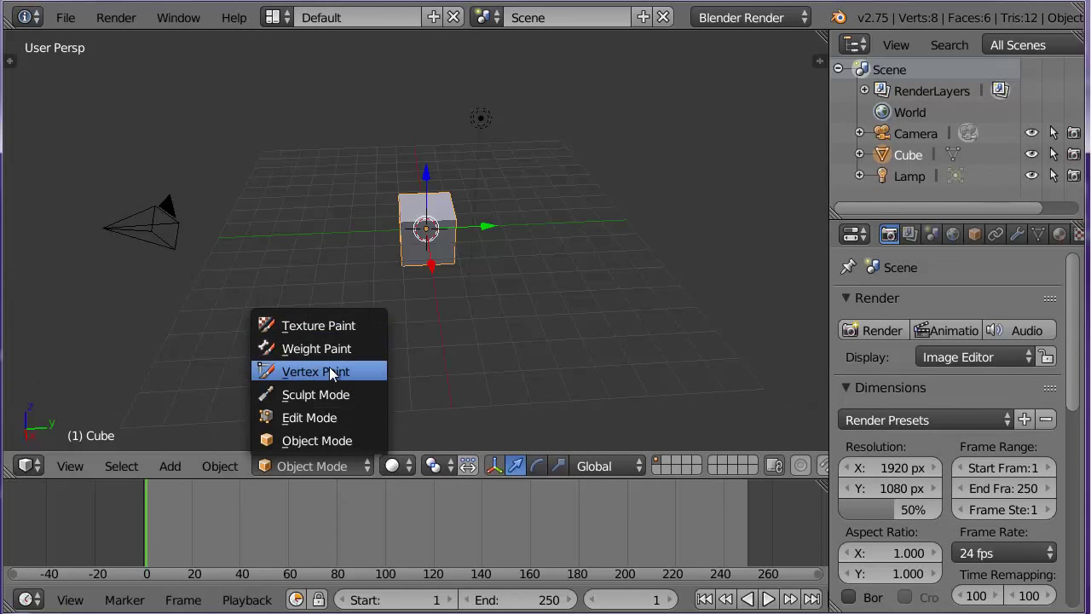
left_click(355, 440)
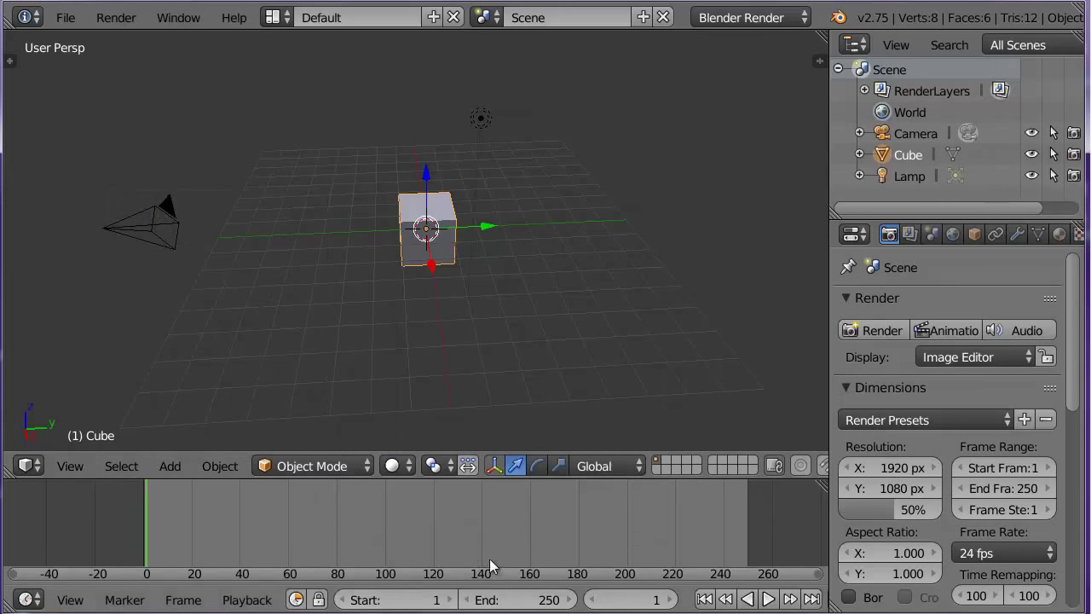
Step: Try Rendered, Material and Texture viewport shading, then return to Solid
left_click(405, 469)
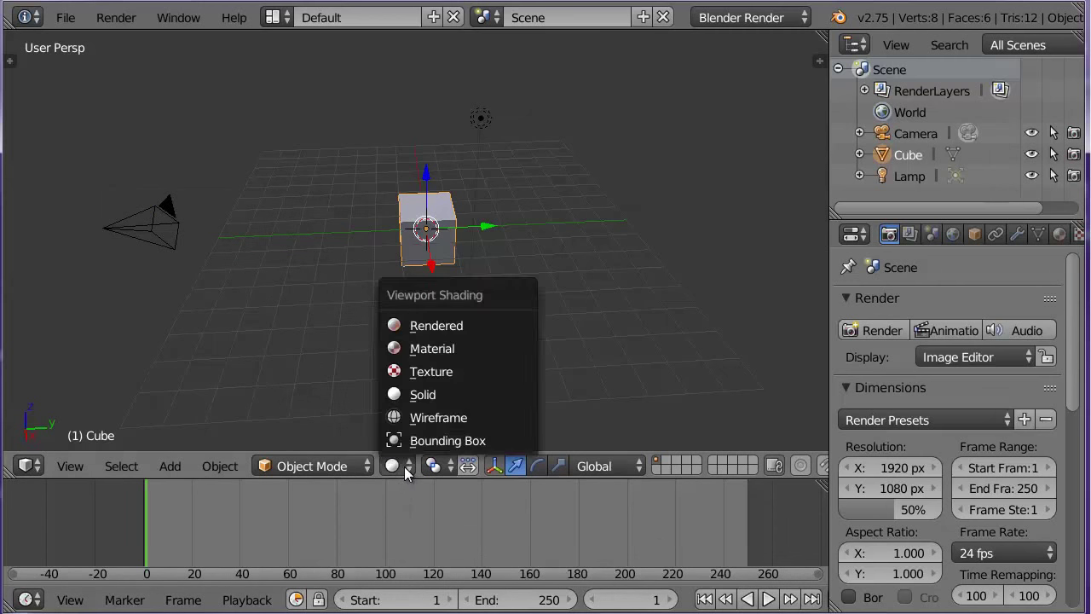
left_click(505, 325)
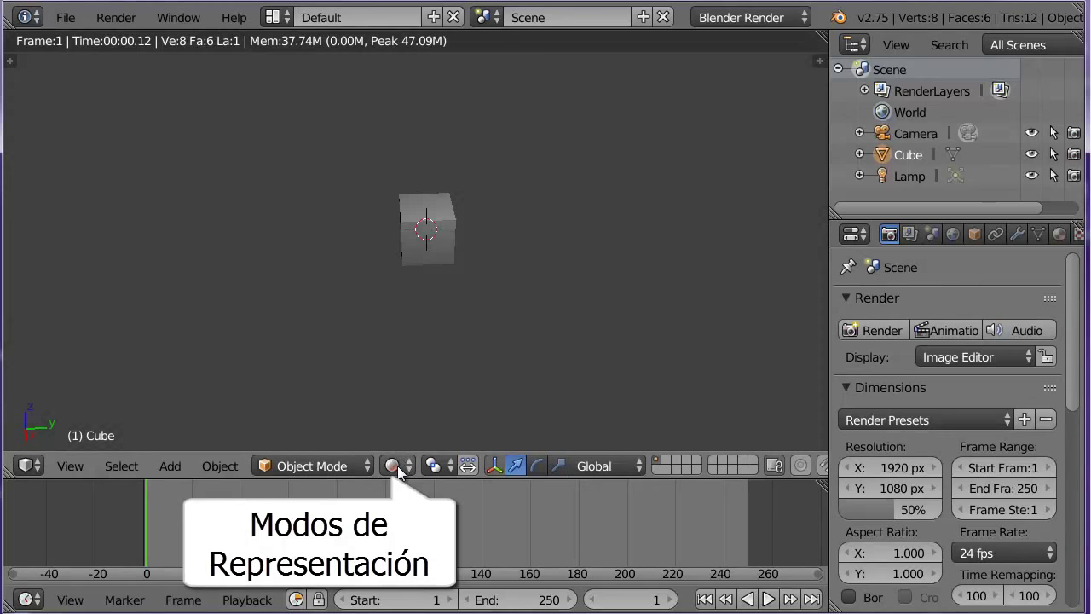
left_click(399, 468)
left_click(473, 342)
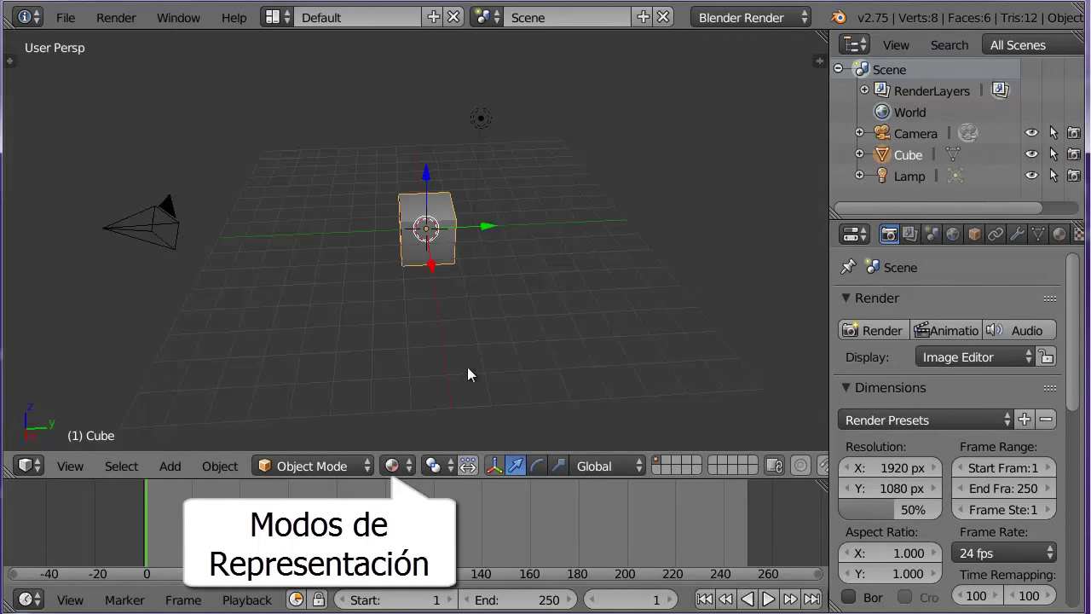
left_click(394, 465)
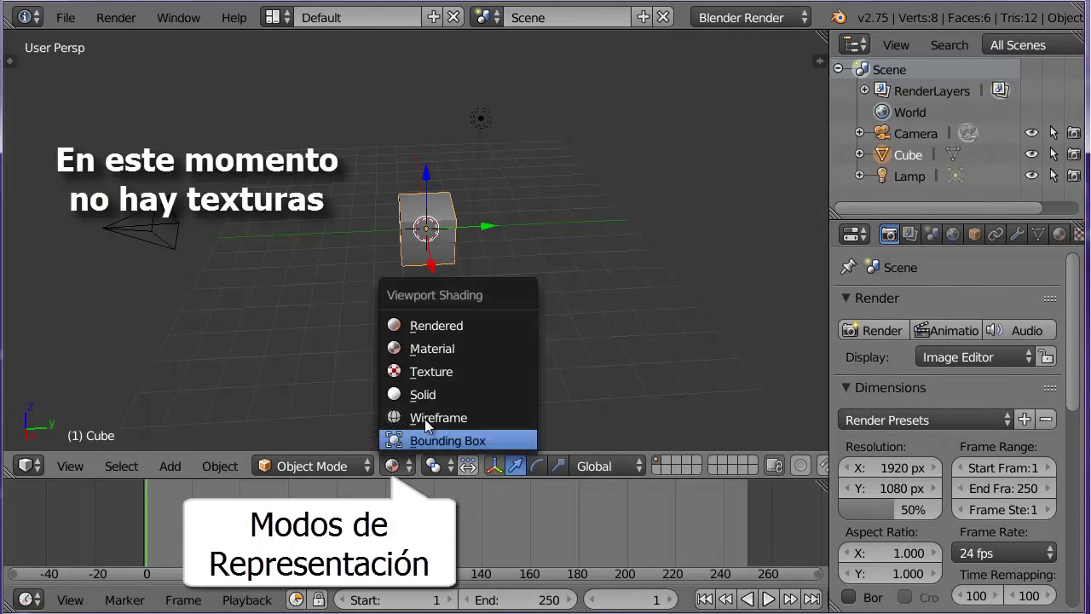
left_click(439, 367)
left_click(397, 462)
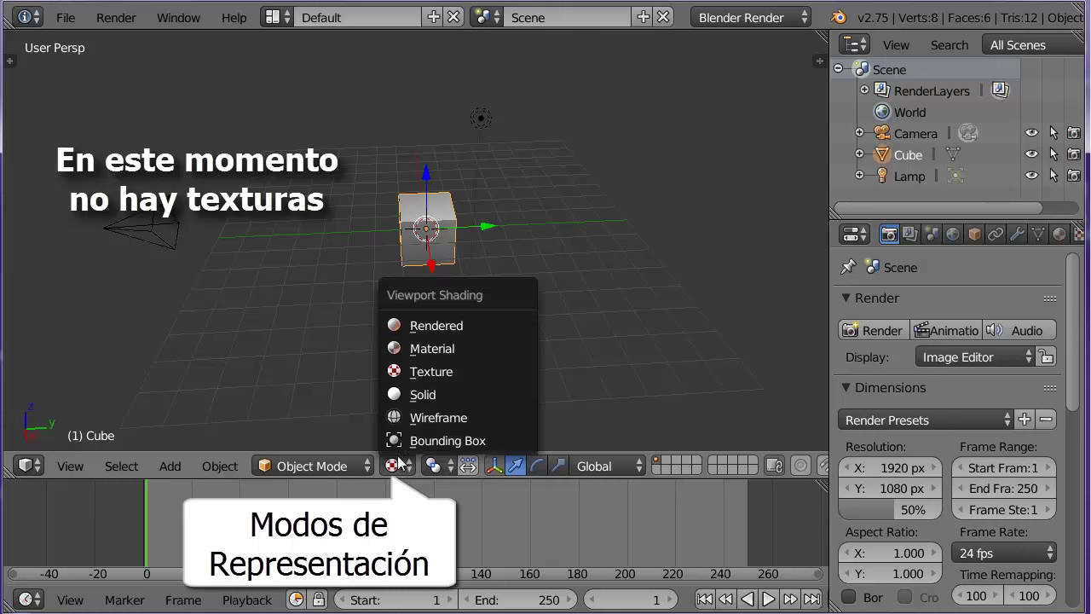
left_click(472, 387)
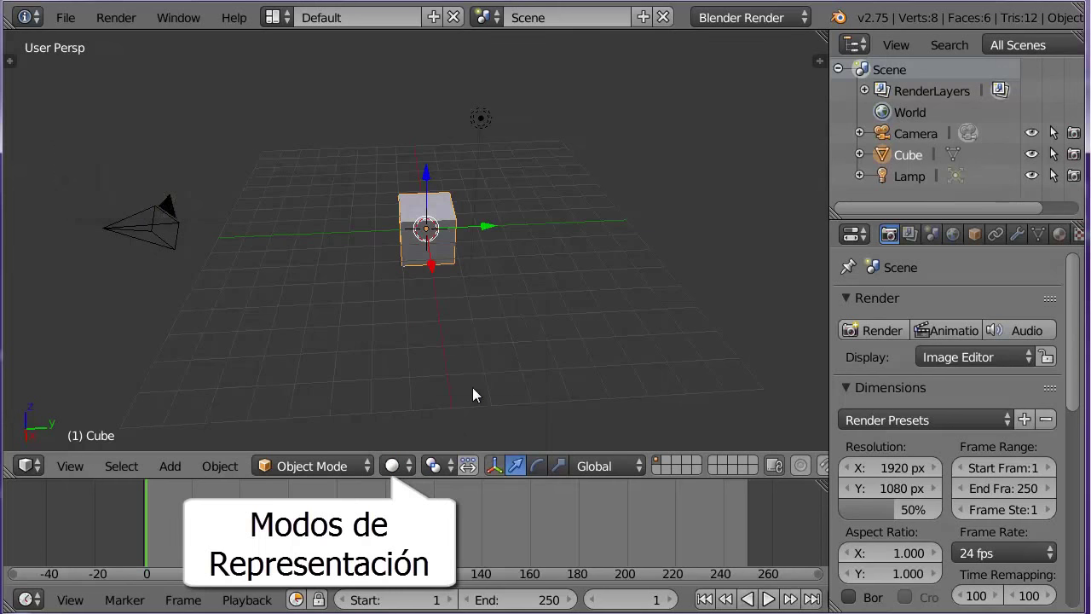
Step: Switch to Wireframe shading, orbit around the cube, then switch to Bounding Box shading
left_click(399, 465)
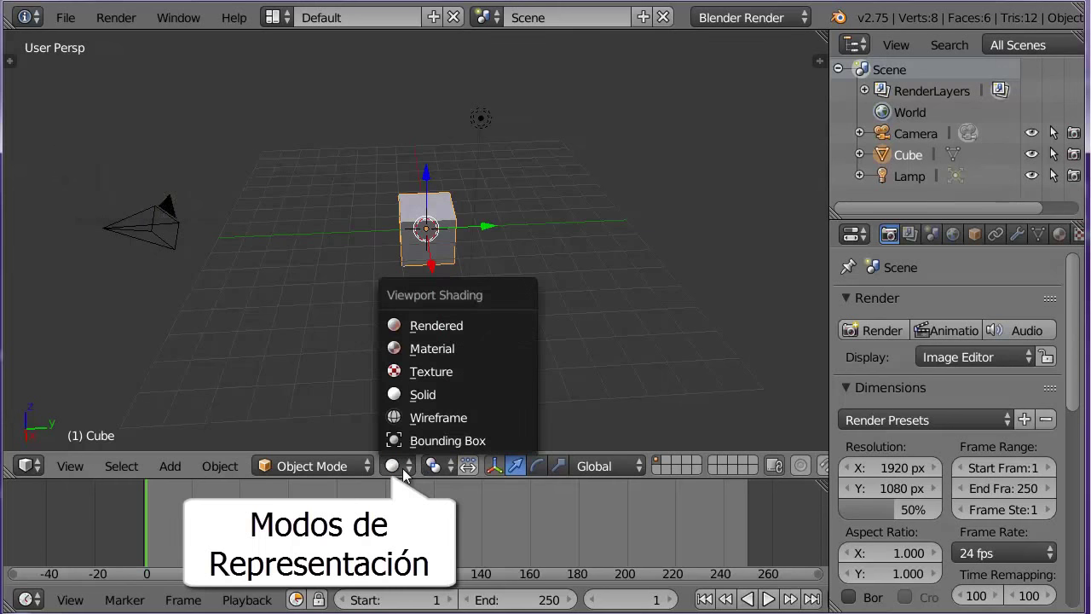
left_click(451, 416)
mouse_move(388, 359)
middle_mouse_down()
mouse_move(419, 347)
mouse_move(404, 332)
middle_mouse_up()
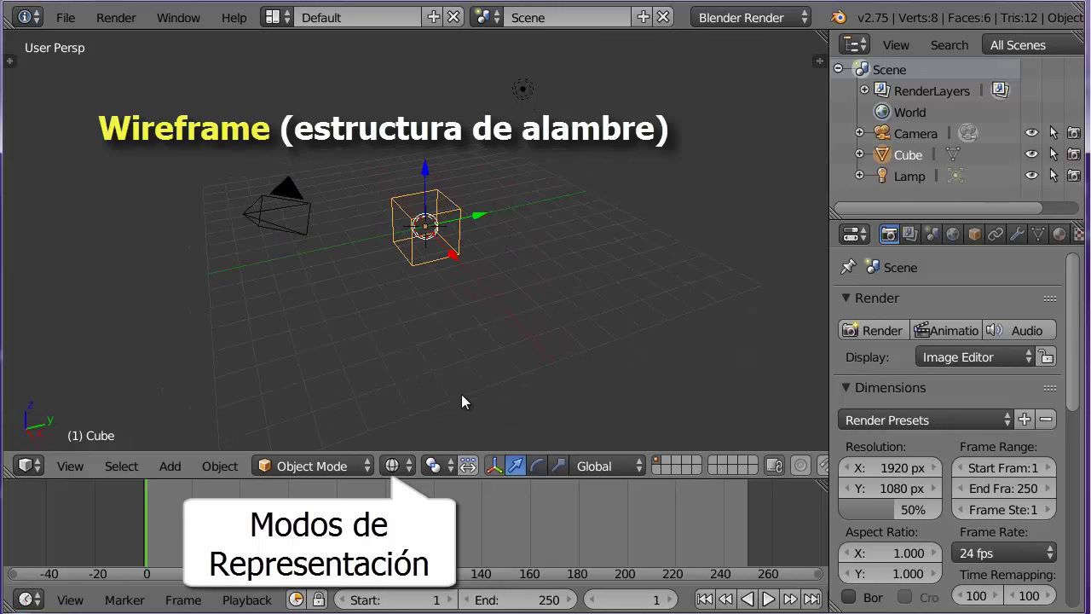
left_click(397, 472)
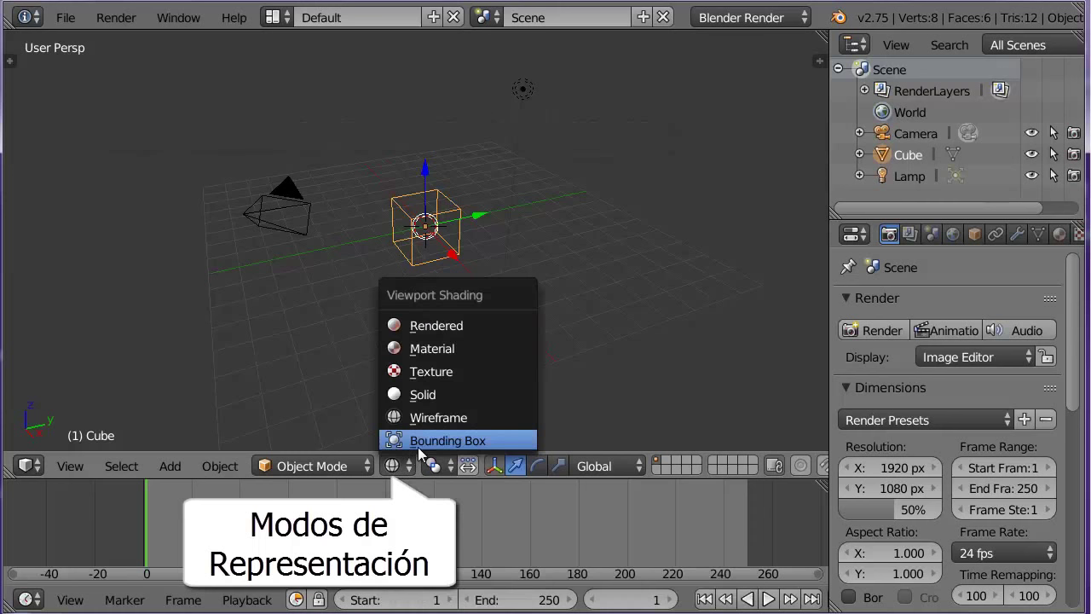
left_click(418, 441)
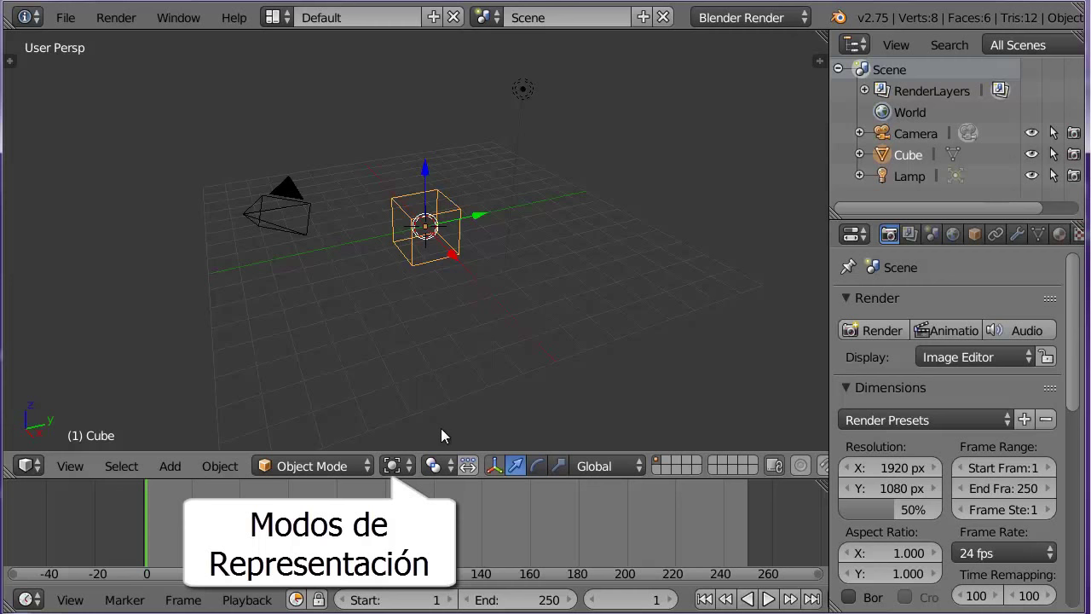
Step: Switch to Rendered shading, orbit to the cube's other side, then go back to Solid shading
left_click(392, 465)
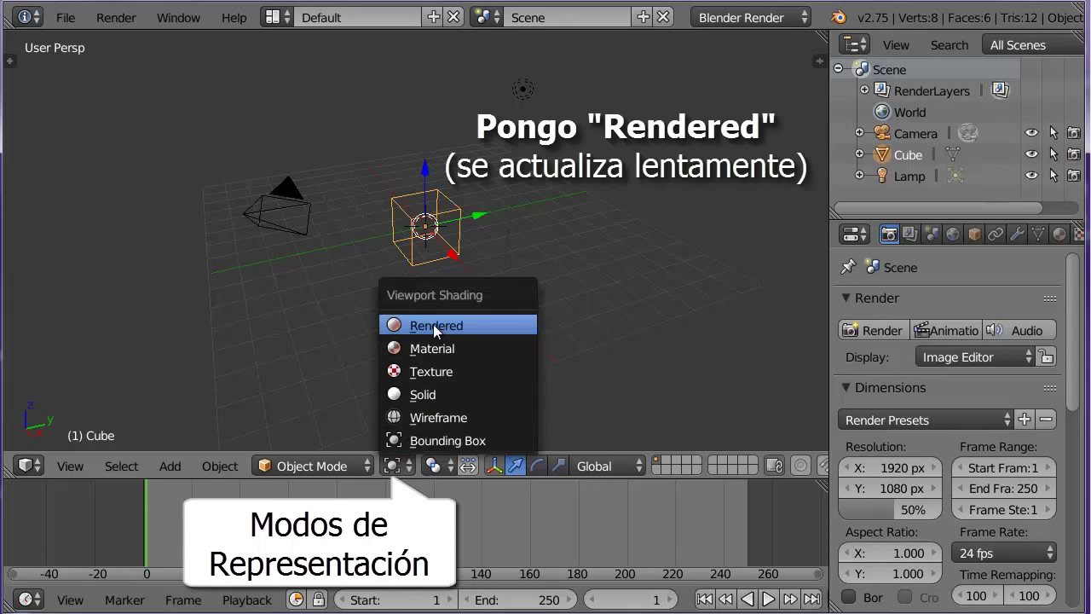
left_click(433, 325)
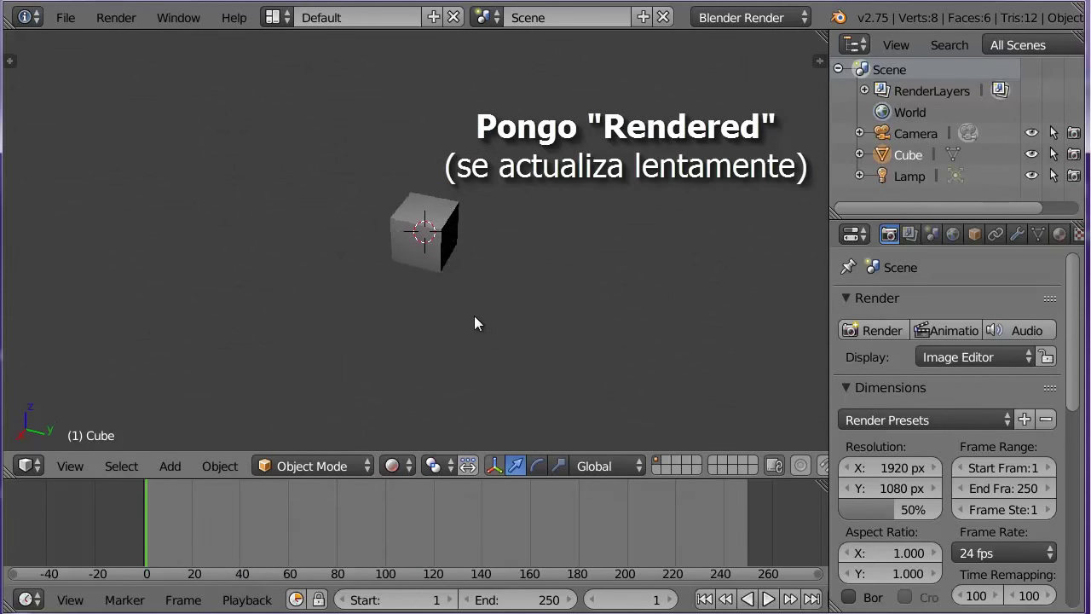
middle_click_drag(428, 348, 531, 334)
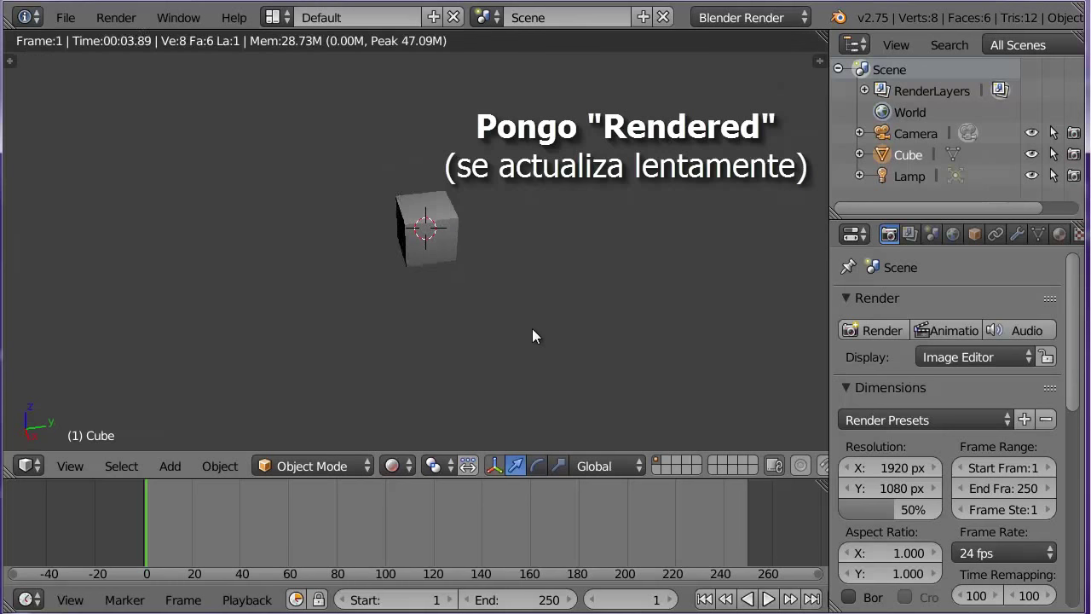
left_click(400, 468)
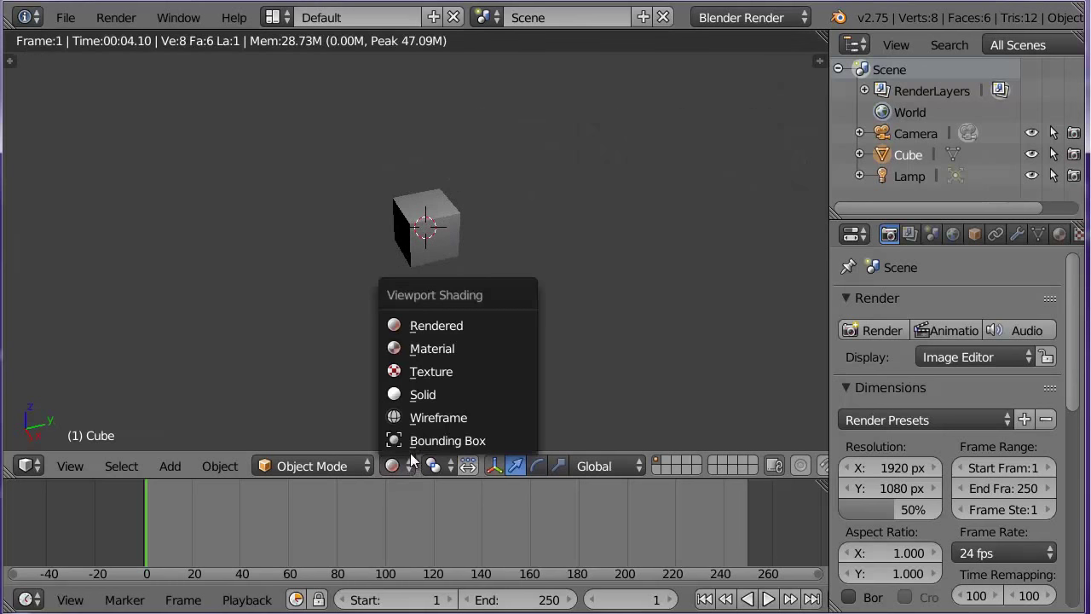
left_click(434, 395)
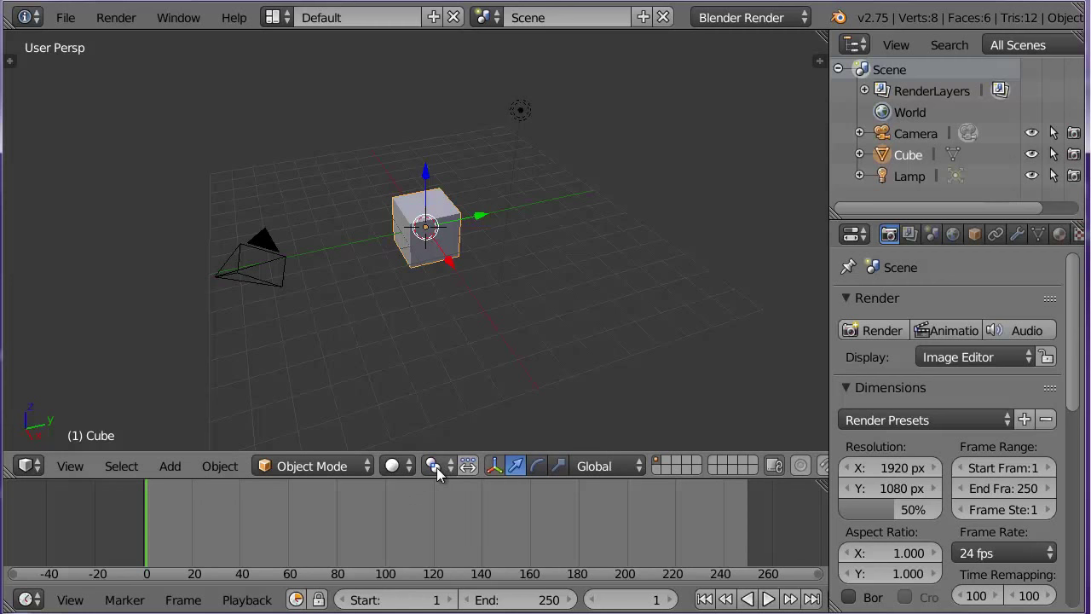
left_click(436, 471)
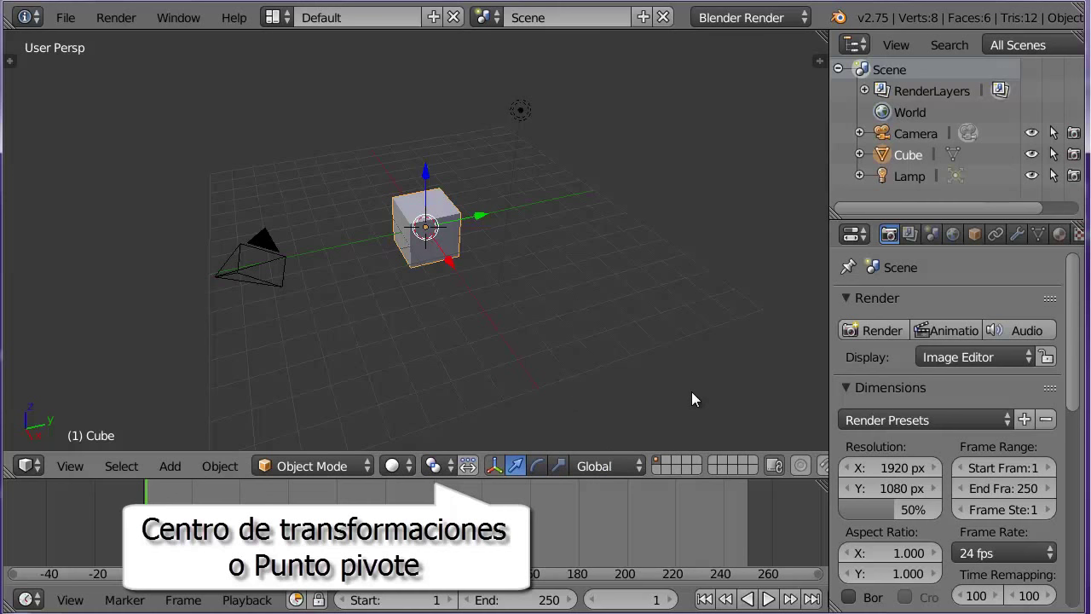
left_click(619, 465)
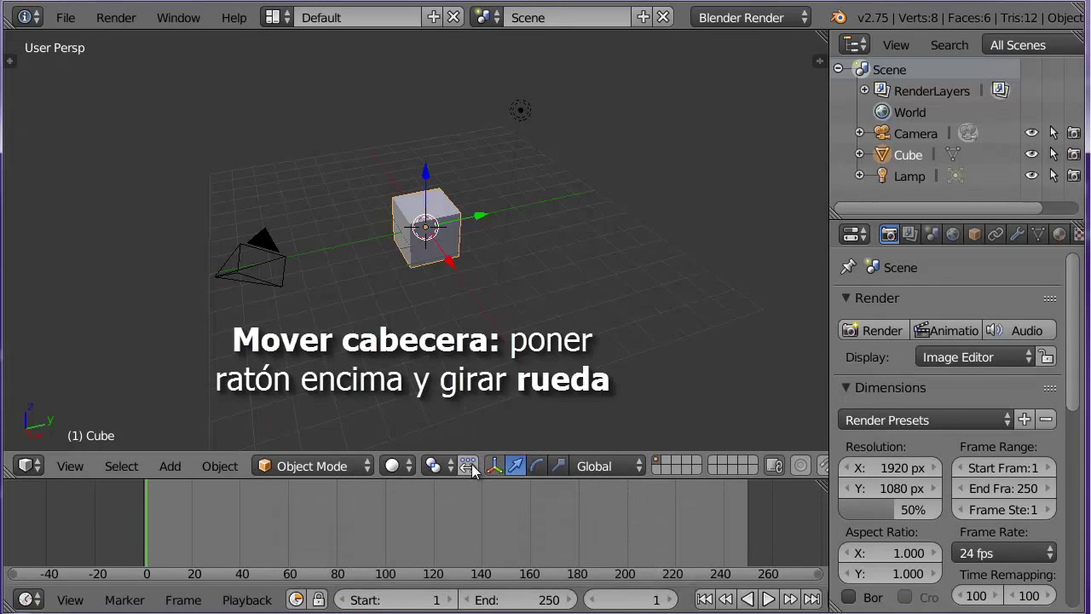
Step: Scroll the 3D View header left to reveal the proportional editing and OpenGL render buttons
scroll(473, 469, "down", 1)
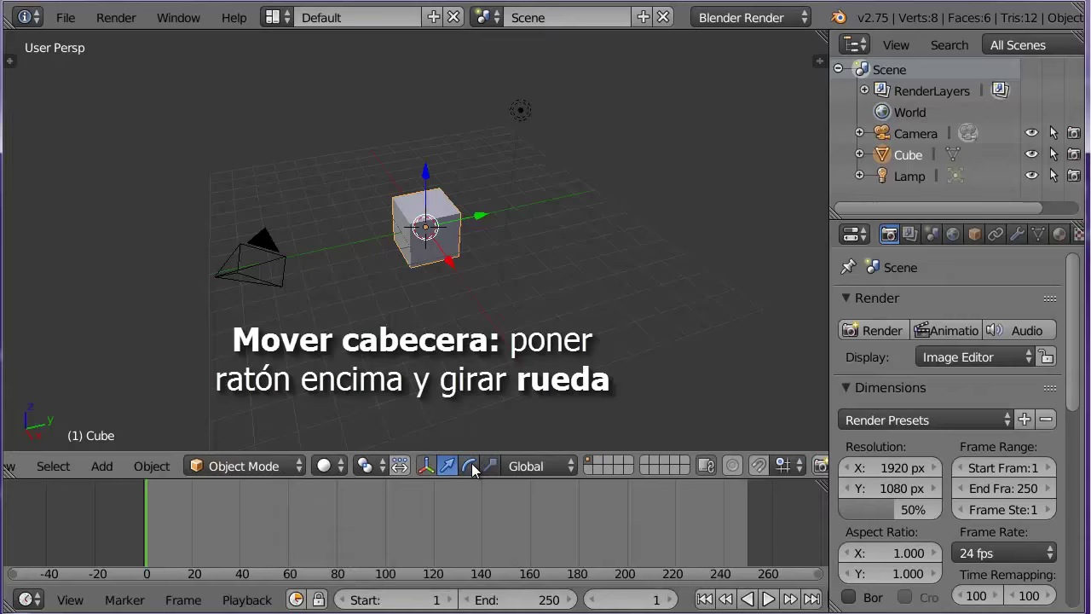
scroll(473, 469, "down", 5)
scroll(473, 469, "down", 1)
scroll(473, 469, "down", 1)
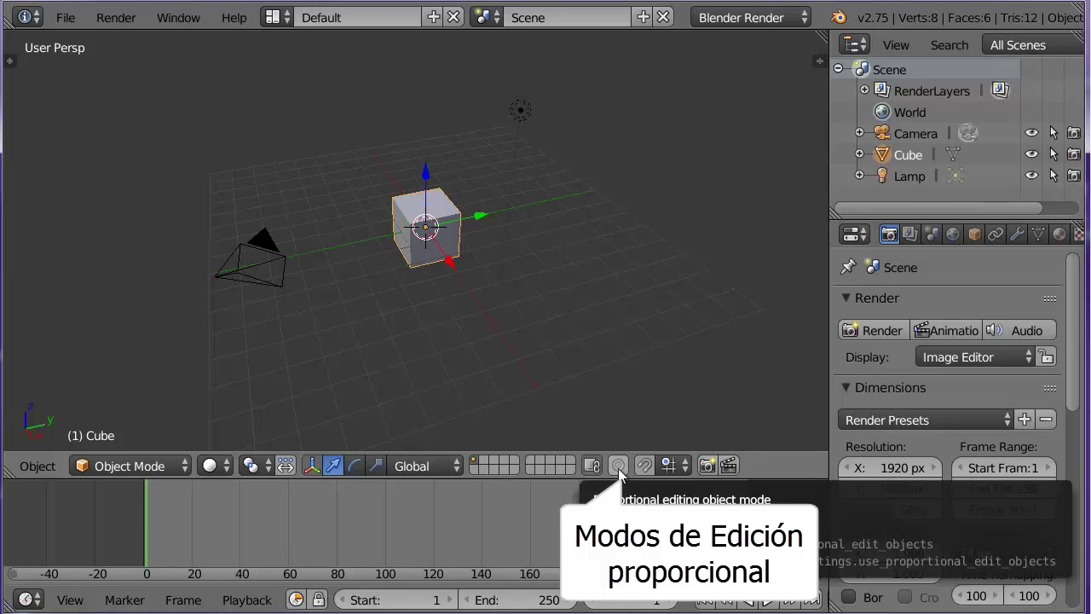
left_click(618, 466)
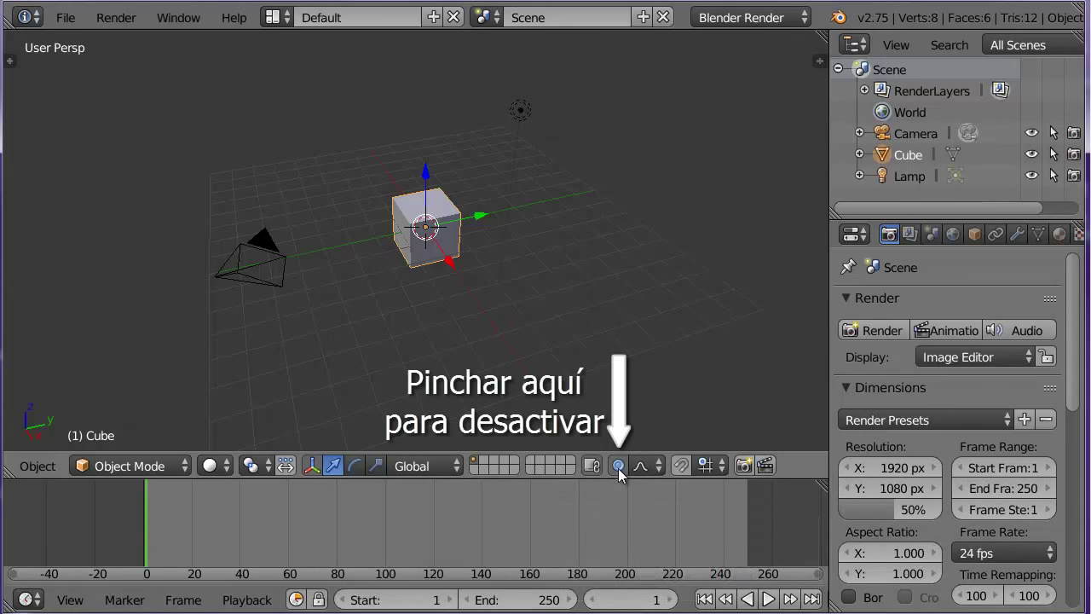
left_click(618, 466)
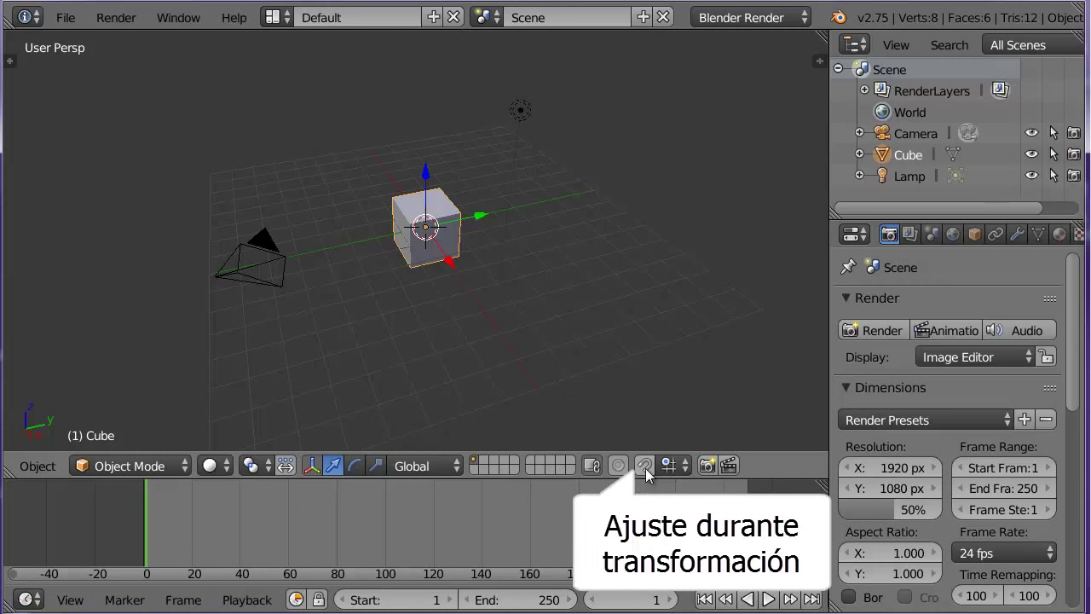
Step: Make an OpenGL render of the active viewport, leave it with Esc, and scroll the header back
left_click(707, 466)
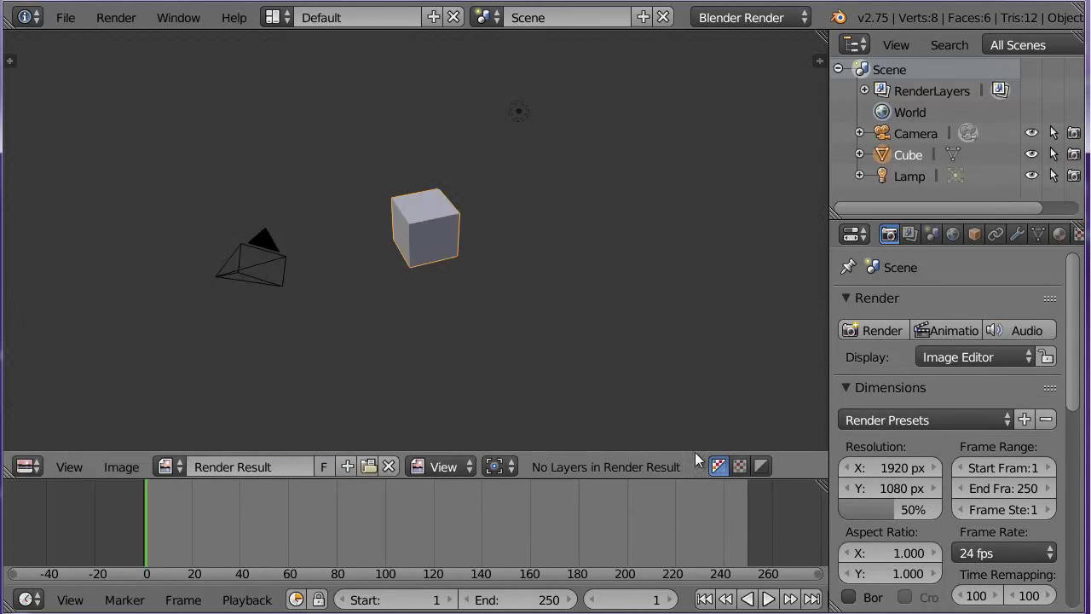
key("Escape")
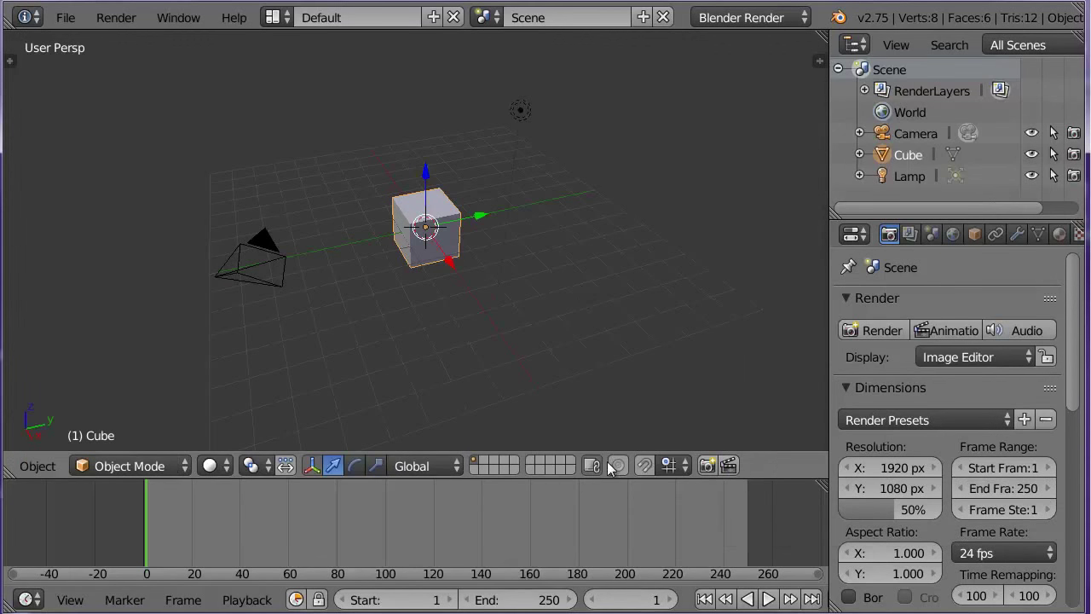
scroll(596, 460, "up", 2)
scroll(596, 460, "up", 1)
scroll(596, 460, "up", 4)
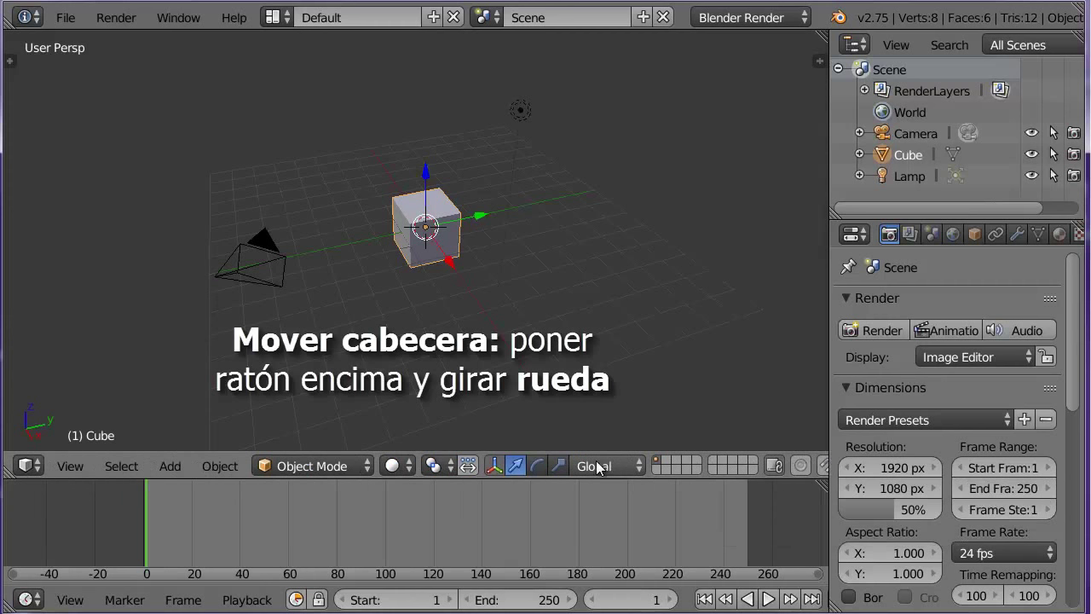